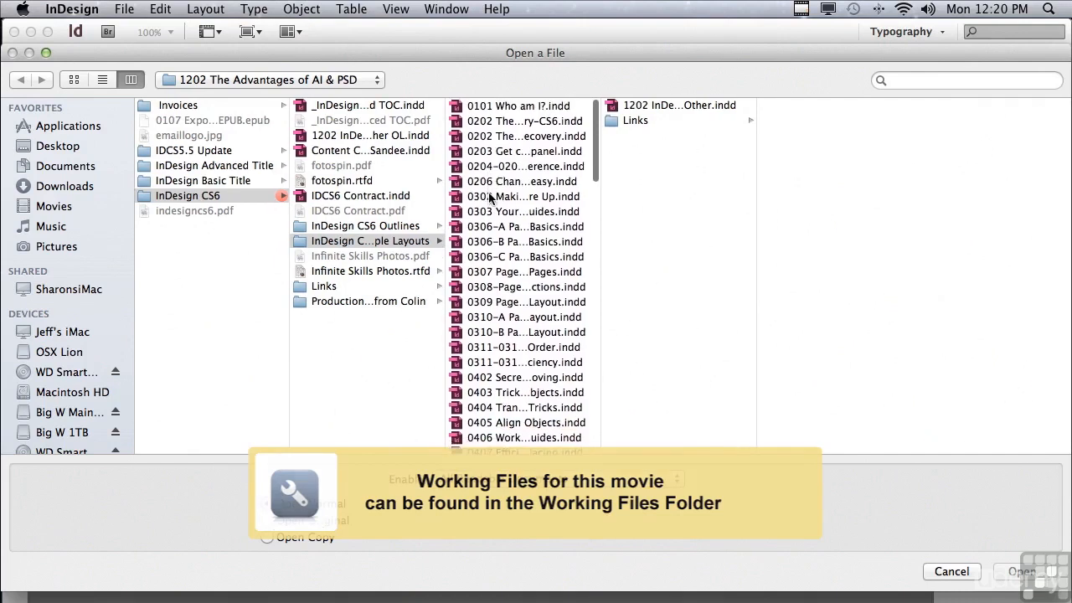
- Open "1202 InDesign AI & PSD-Made for Each Other.indd" from the "1202 The Advantages of AI & PSD" folder
{"action": "scroll", "coordinate": [488, 198], "scroll_direction": "down", "scroll_amount": 5}
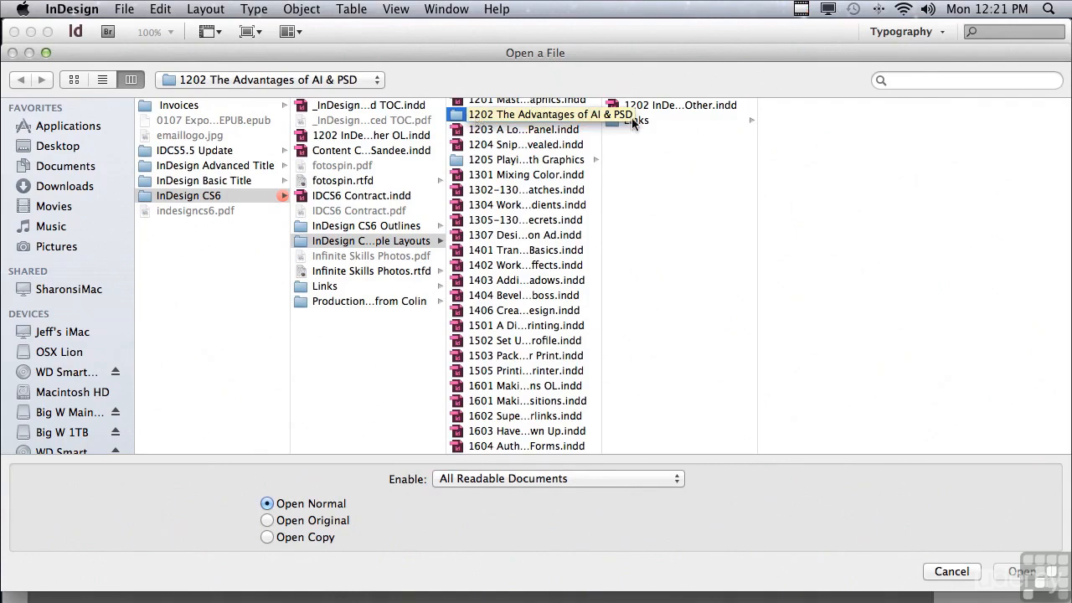
{"action": "left_click", "coordinate": [666, 105]}
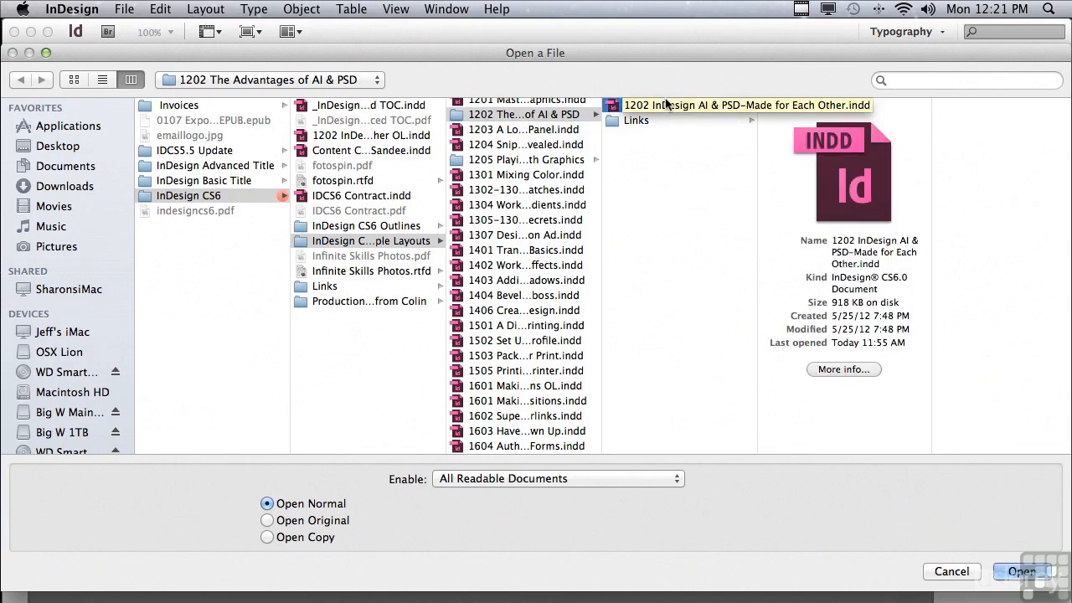
{"action": "left_click", "coordinate": [1020, 572]}
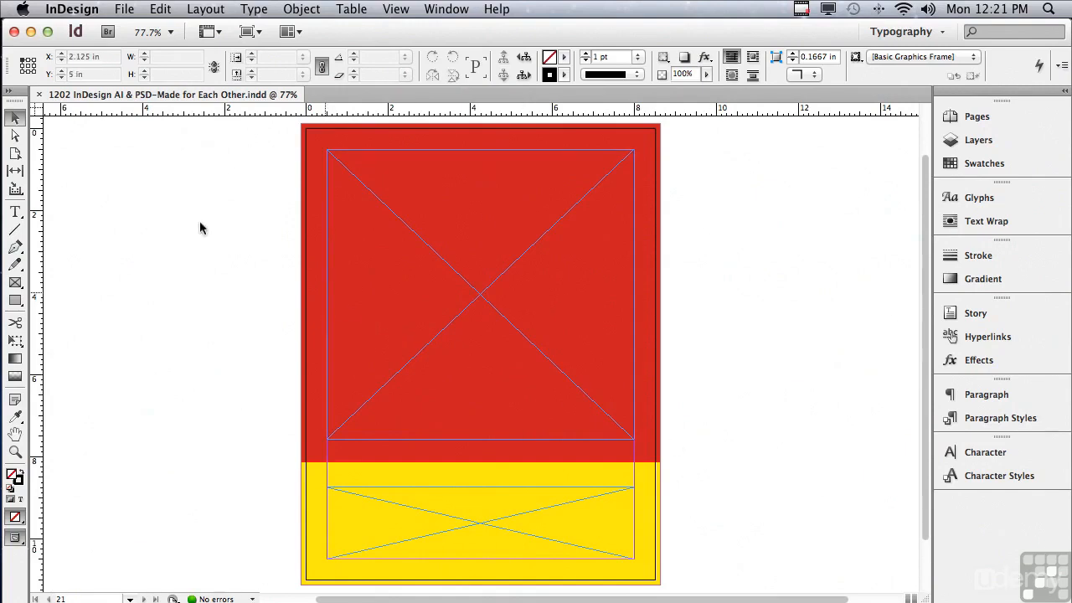
- Place "_ PhotoSpin.ai" in the lower frame and "_285_2716664-LAYERS.psd" in the upper frame, using the Links folder files
{"action": "left_click", "coordinate": [125, 10]}
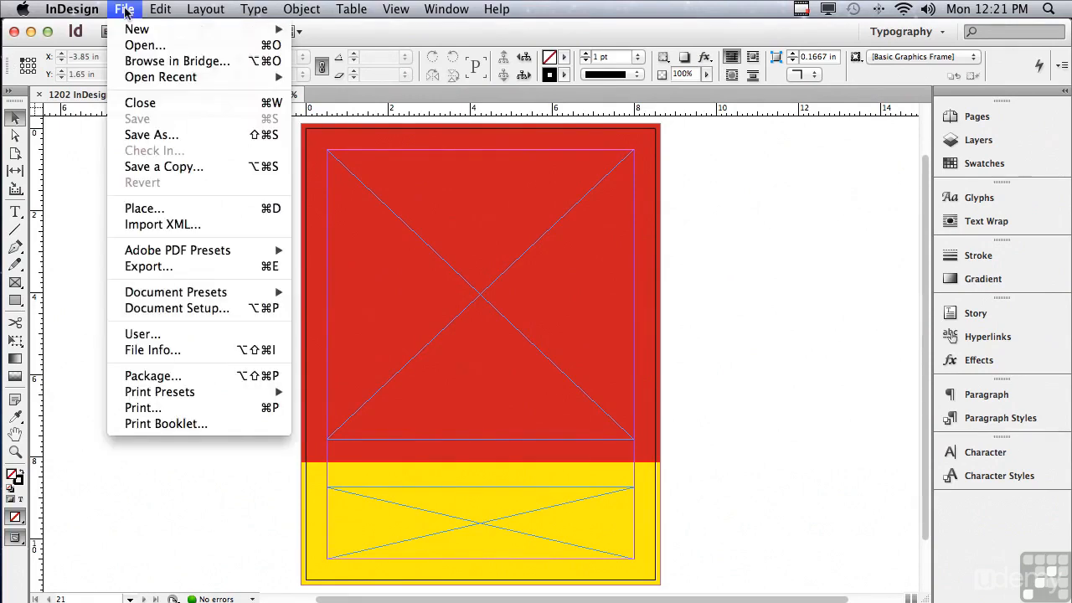
{"action": "left_click", "coordinate": [138, 208]}
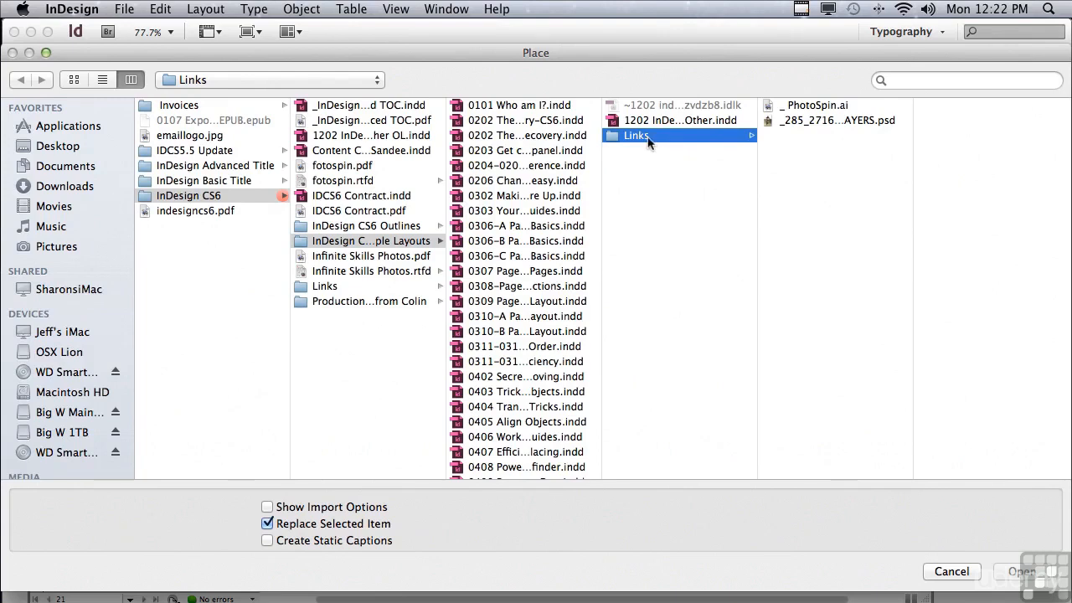
{"action": "left_click", "coordinate": [841, 120]}
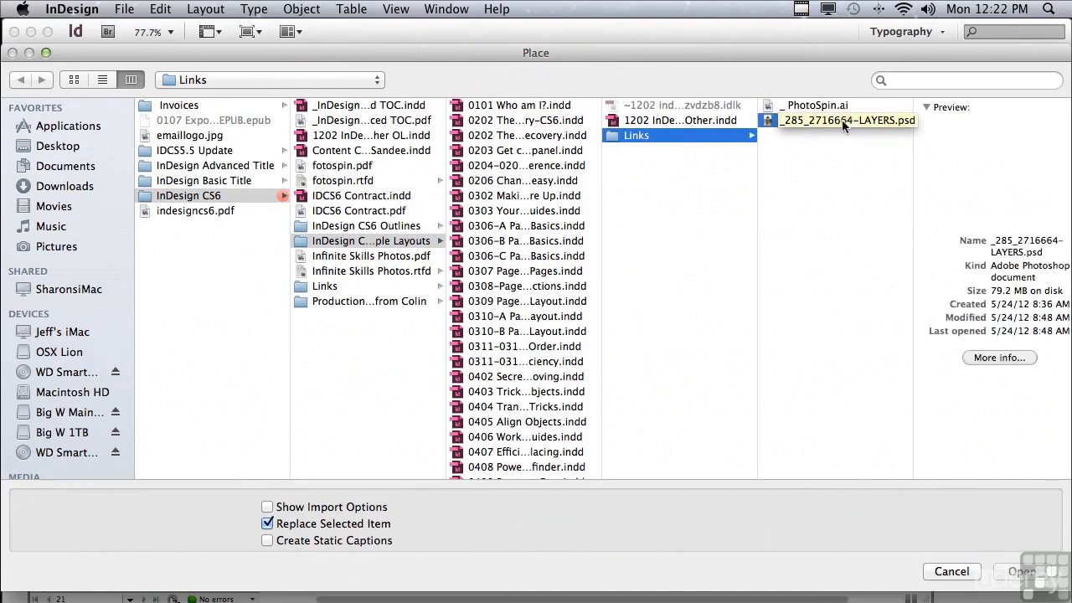
{"action": "left_click", "coordinate": [804, 106], "text": "shift"}
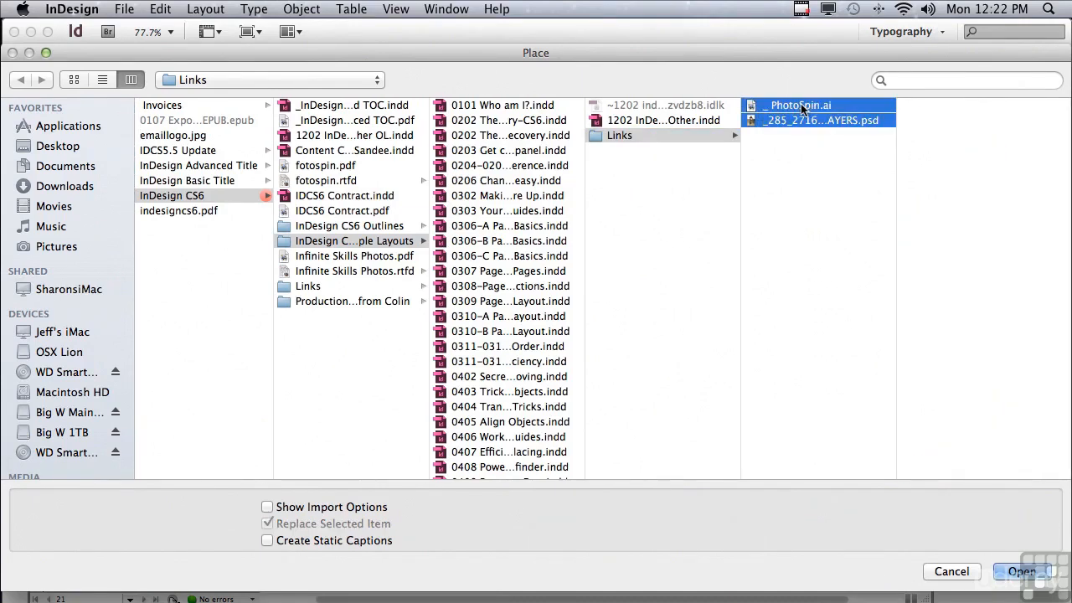
{"action": "left_click", "coordinate": [1022, 573]}
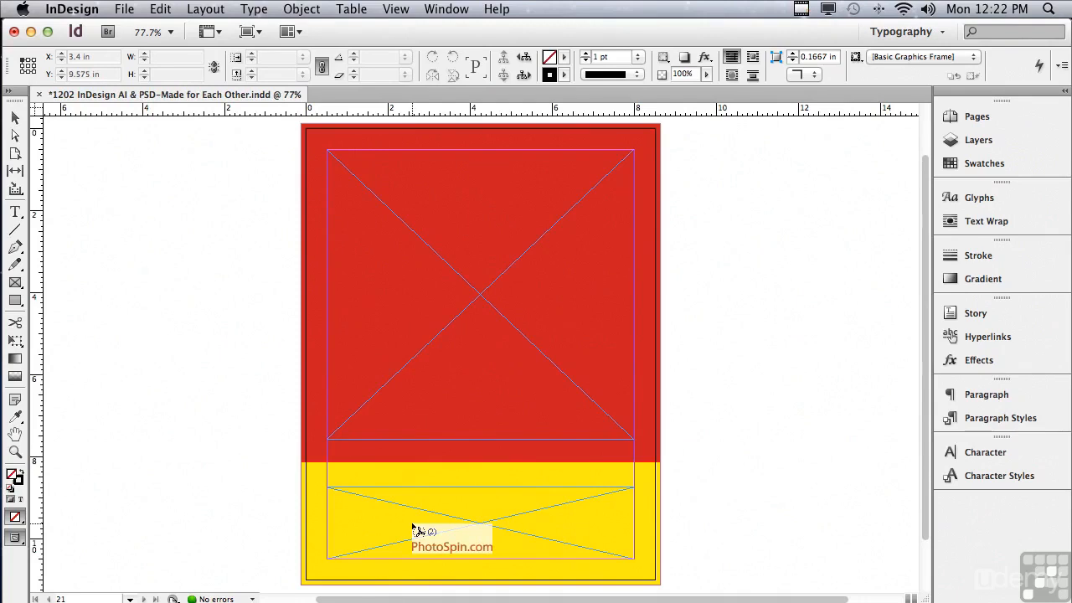
{"action": "left_click", "coordinate": [413, 529]}
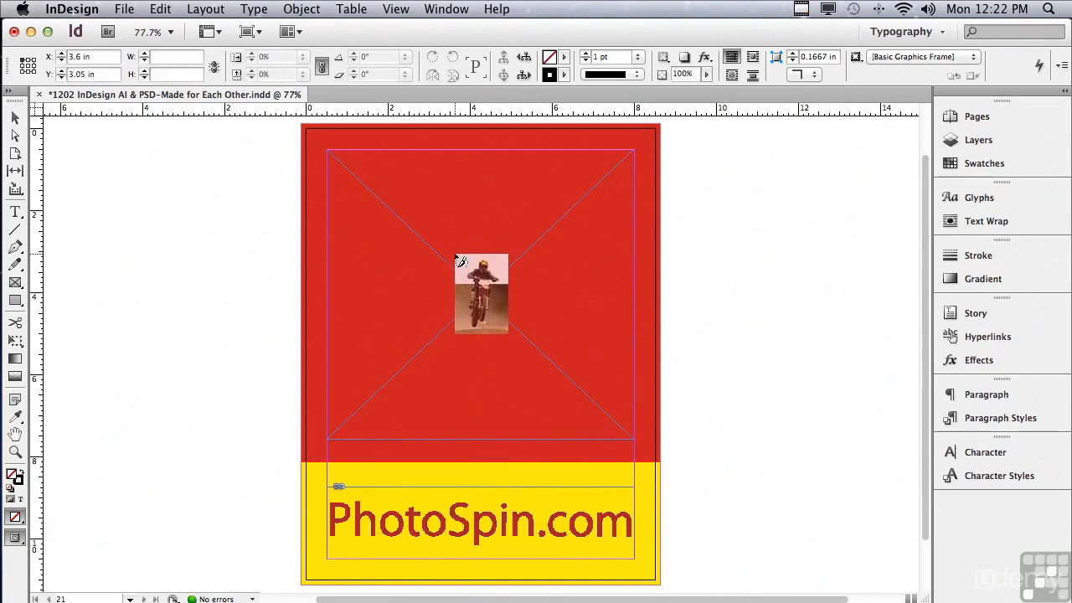
{"action": "left_click", "coordinate": [458, 261]}
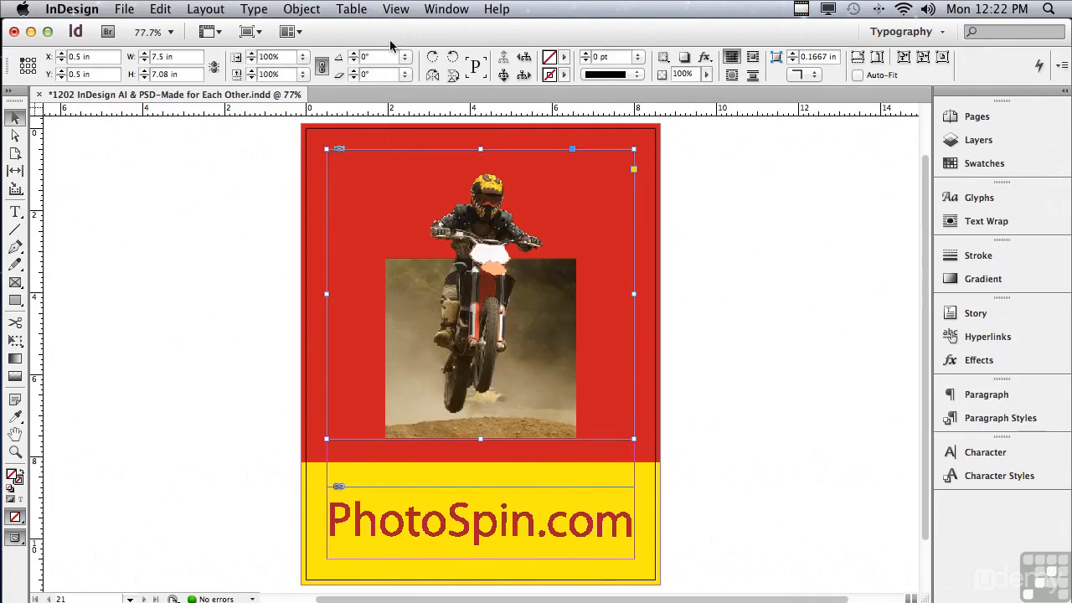
- Set the document's display performance to High Quality Display
{"action": "left_click", "coordinate": [393, 8]}
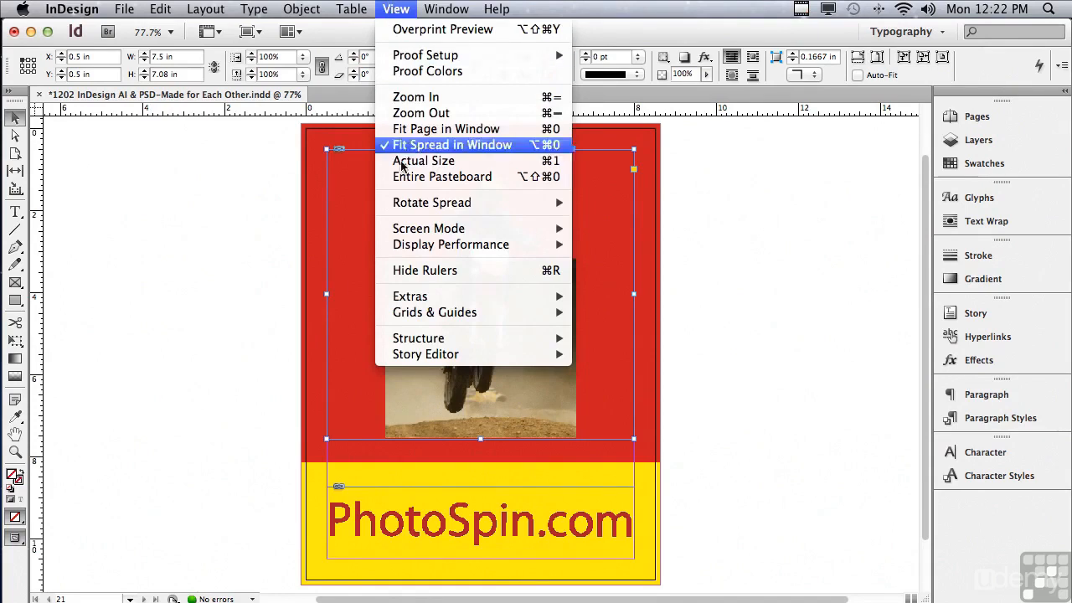
{"action": "mouse_move", "coordinate": [411, 250]}
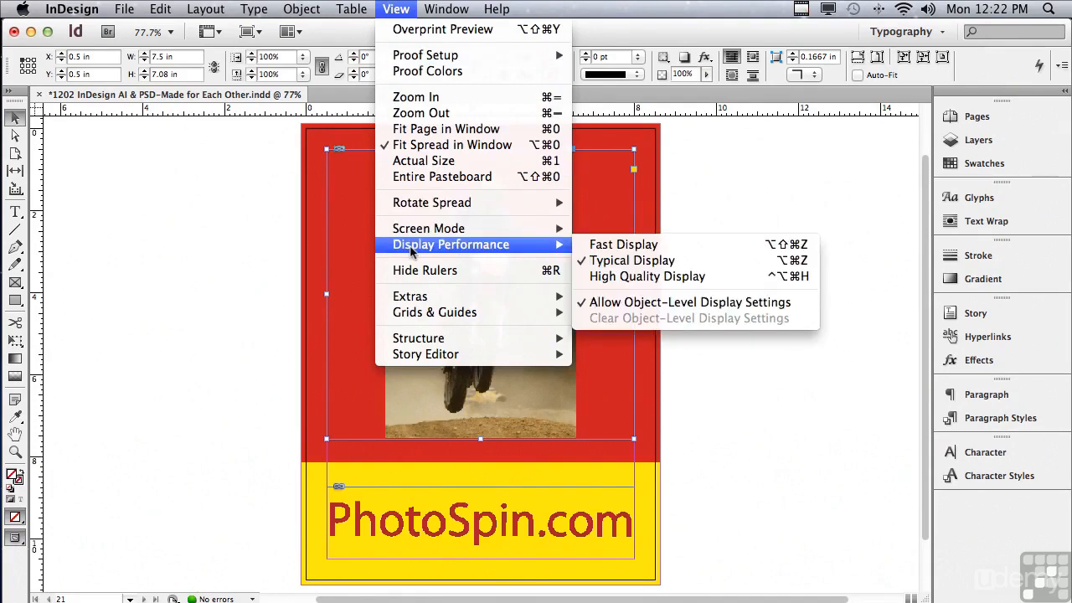
{"action": "left_click", "coordinate": [656, 281]}
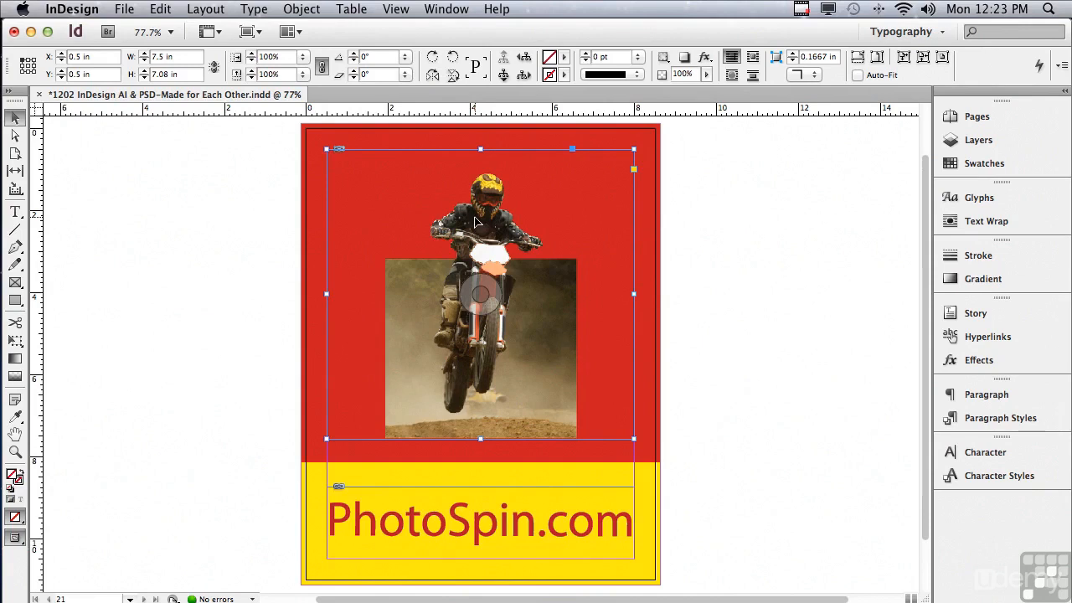
- Hide the "Biker, and Background" layer of the placed biker image using Object Layer Options
{"action": "left_click", "coordinate": [302, 9]}
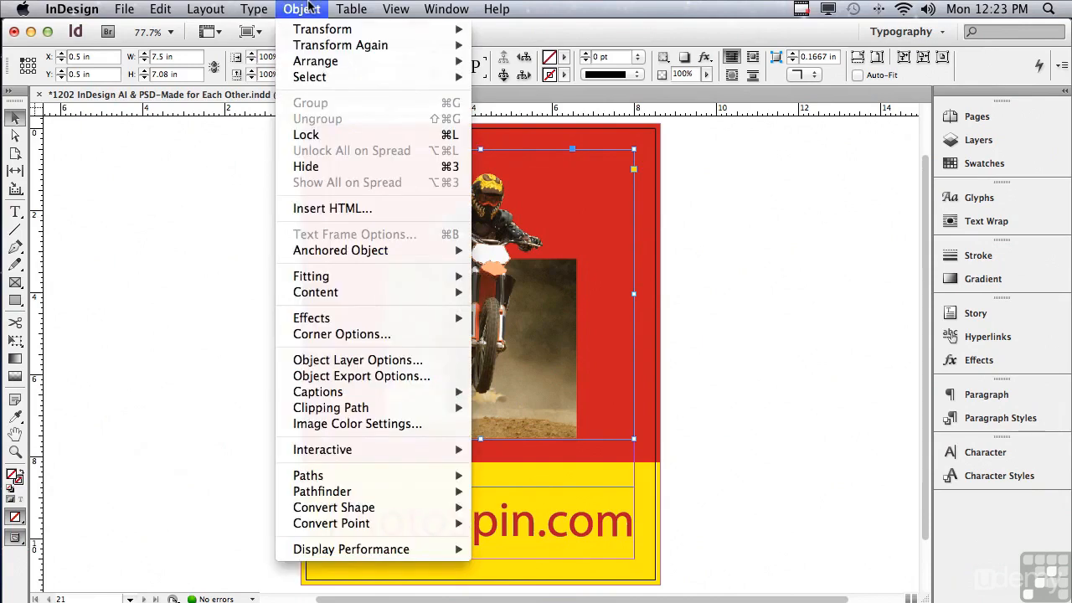
{"action": "left_click", "coordinate": [362, 362]}
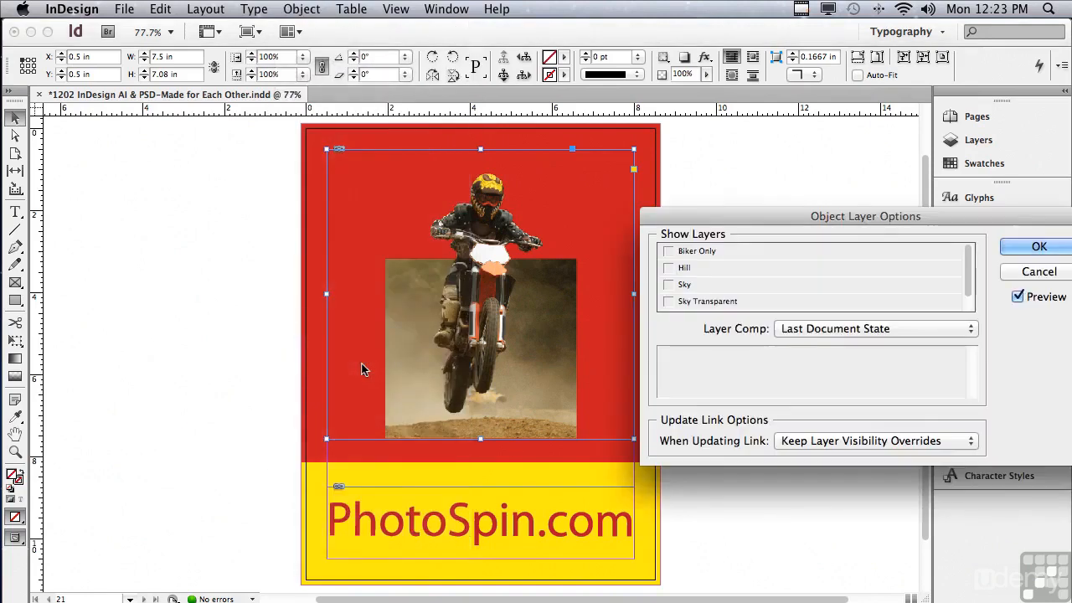
{"action": "left_click_drag", "start_coordinate": [930, 218], "coordinate": [873, 236]}
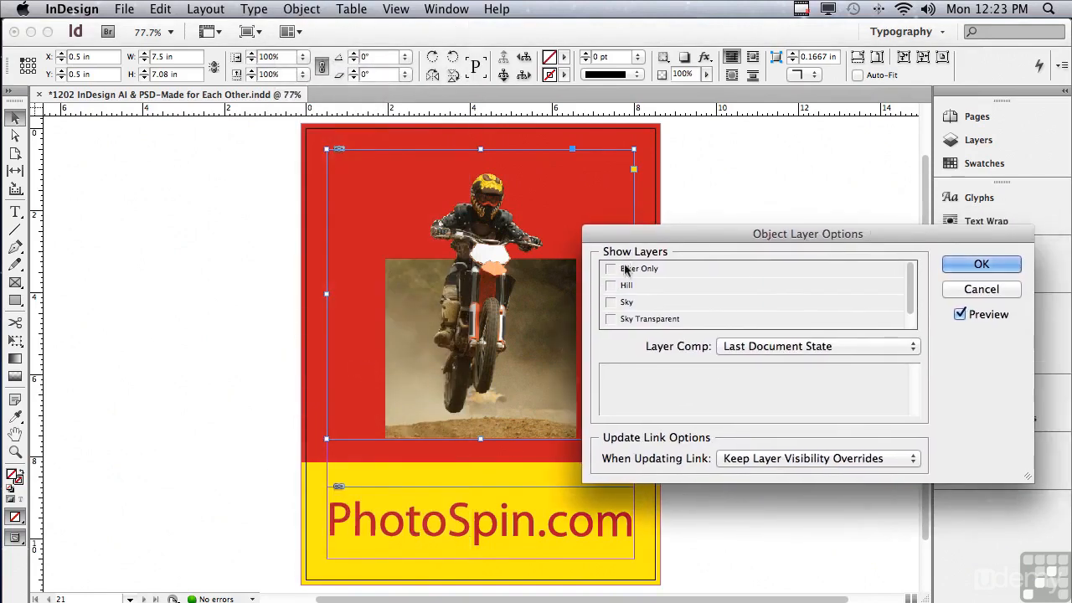
{"action": "left_click_drag", "start_coordinate": [912, 299], "coordinate": [911, 312]}
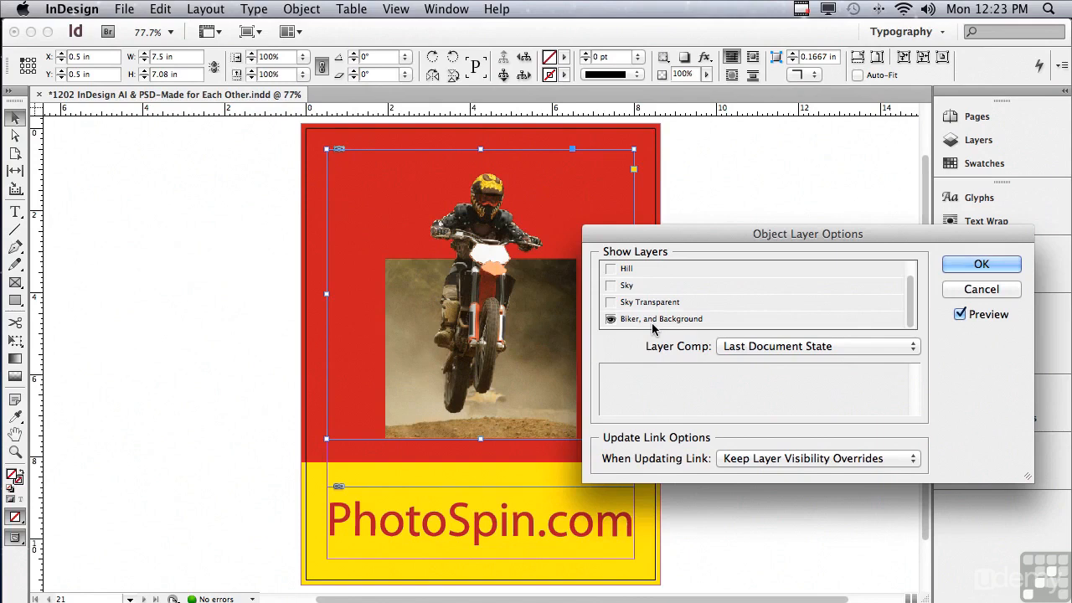
{"action": "left_click", "coordinate": [611, 320]}
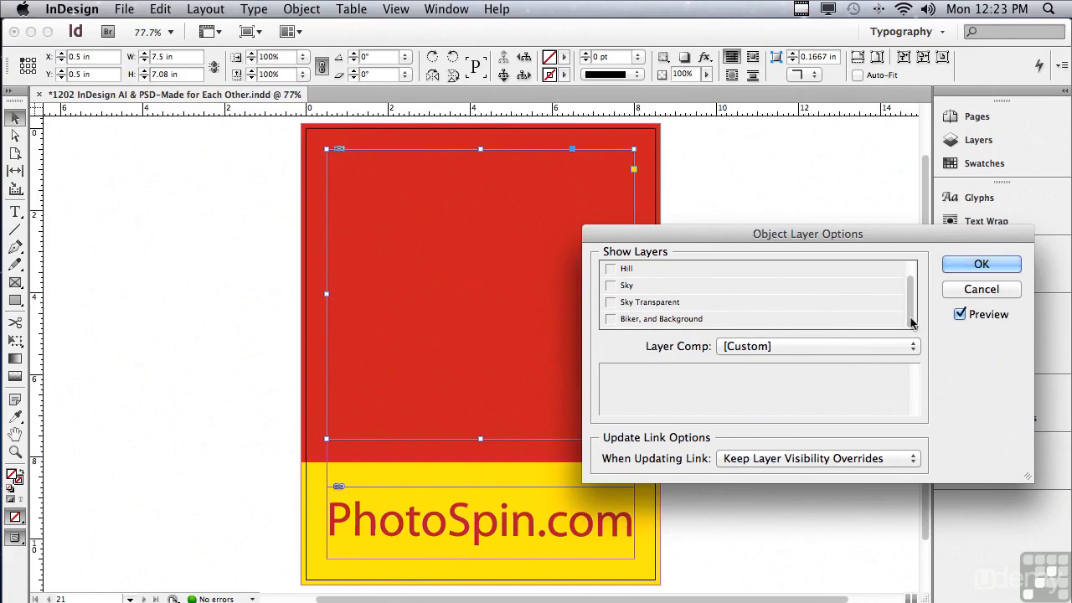
- Show the Biker Only, Hill and Sky Transparent layers of the biker image, leaving Sky hidden after trying it
{"action": "left_click_drag", "start_coordinate": [912, 312], "coordinate": [911, 290]}
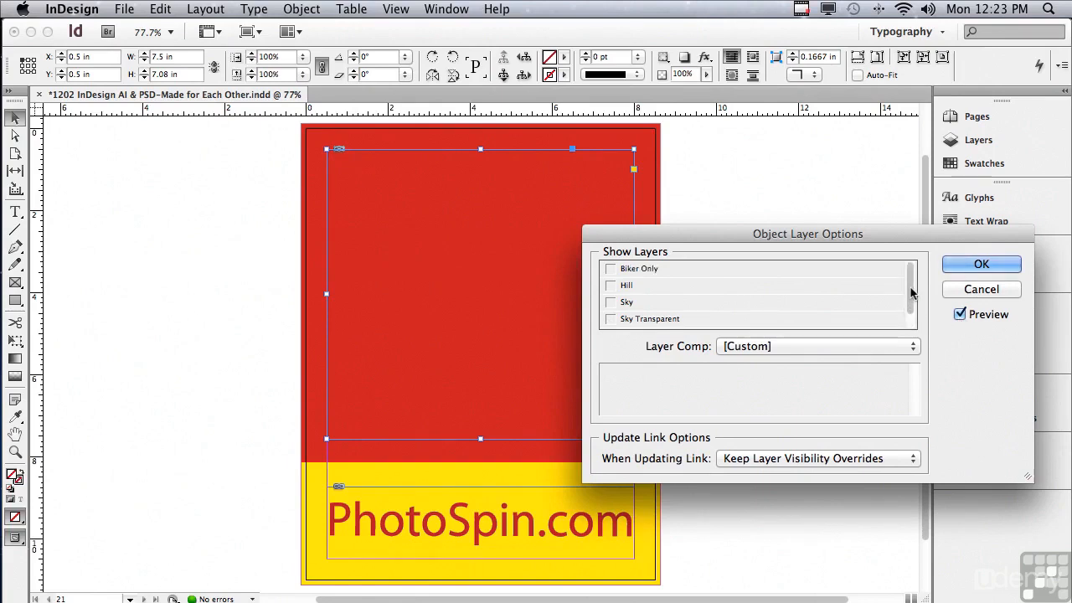
{"action": "left_click", "coordinate": [609, 268]}
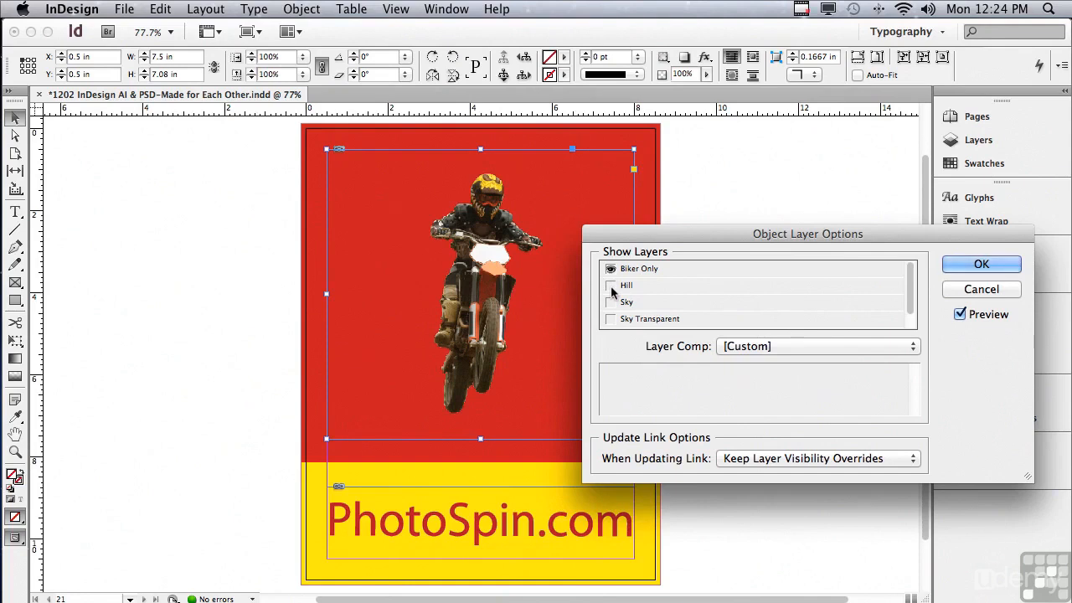
{"action": "left_click", "coordinate": [611, 287]}
{"action": "left_click", "coordinate": [610, 302]}
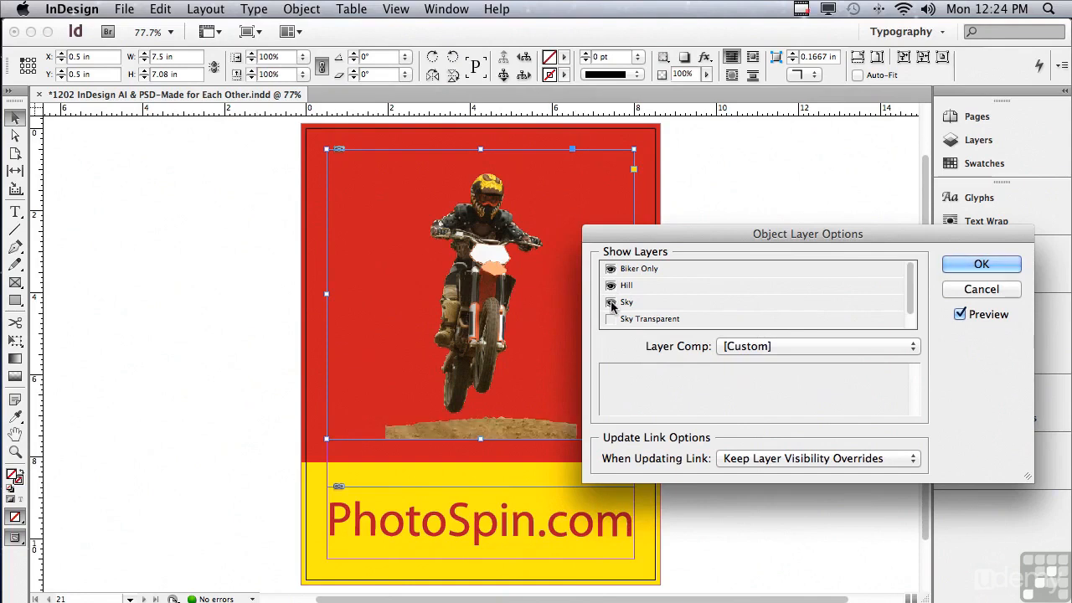
{"action": "left_click", "coordinate": [612, 303]}
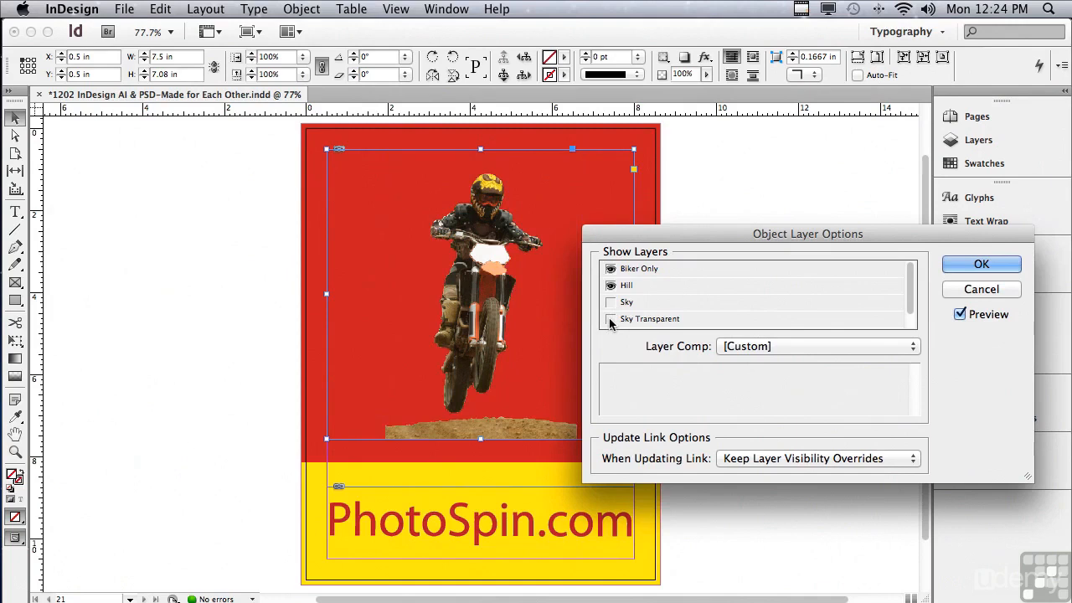
{"action": "left_click", "coordinate": [612, 319]}
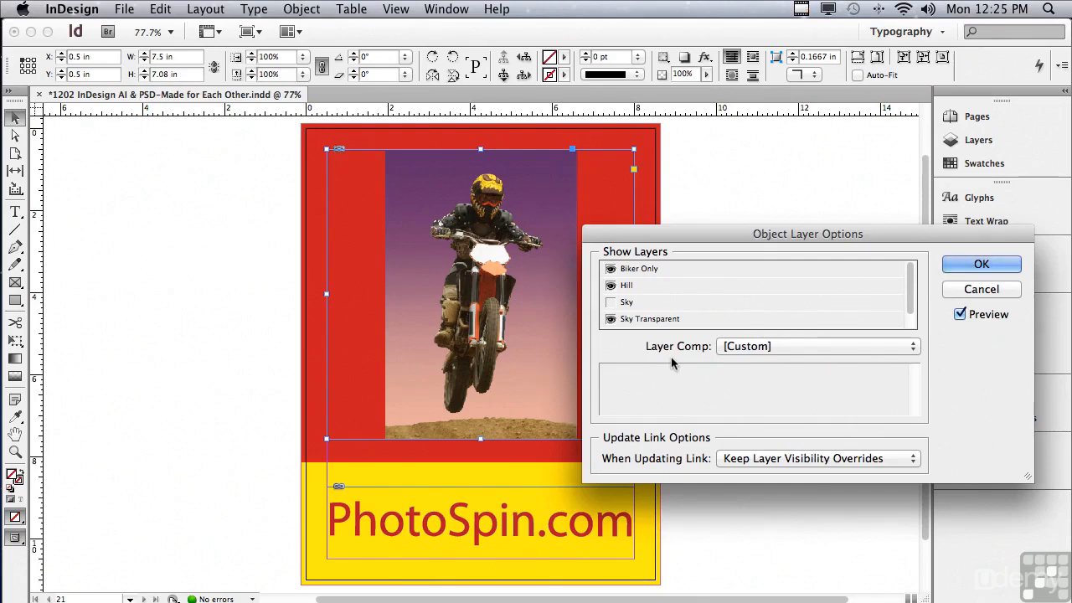
- Preview the layer comps from "Biker with Sky" through "Biker with Transparent Sky" on the biker image, and discard the layer changes
{"action": "left_click", "coordinate": [748, 353]}
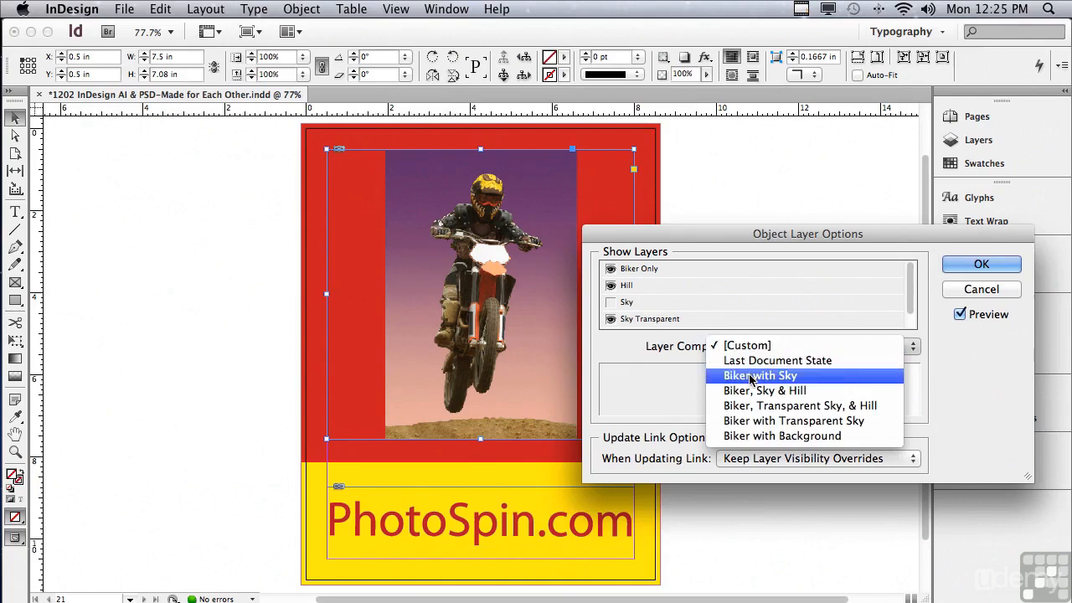
{"action": "left_click", "coordinate": [750, 380]}
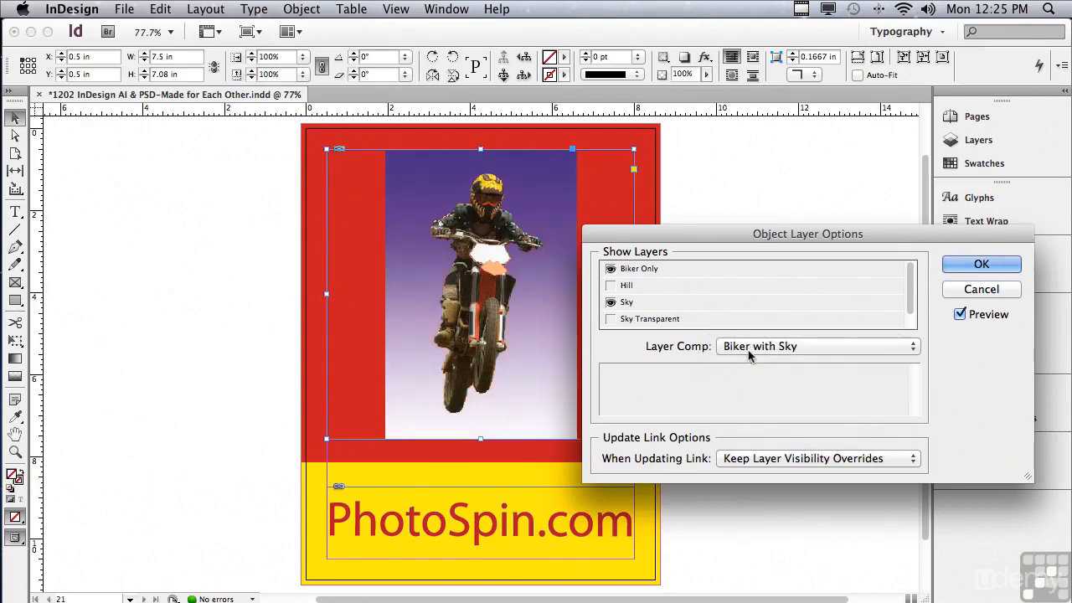
{"action": "left_click", "coordinate": [747, 348]}
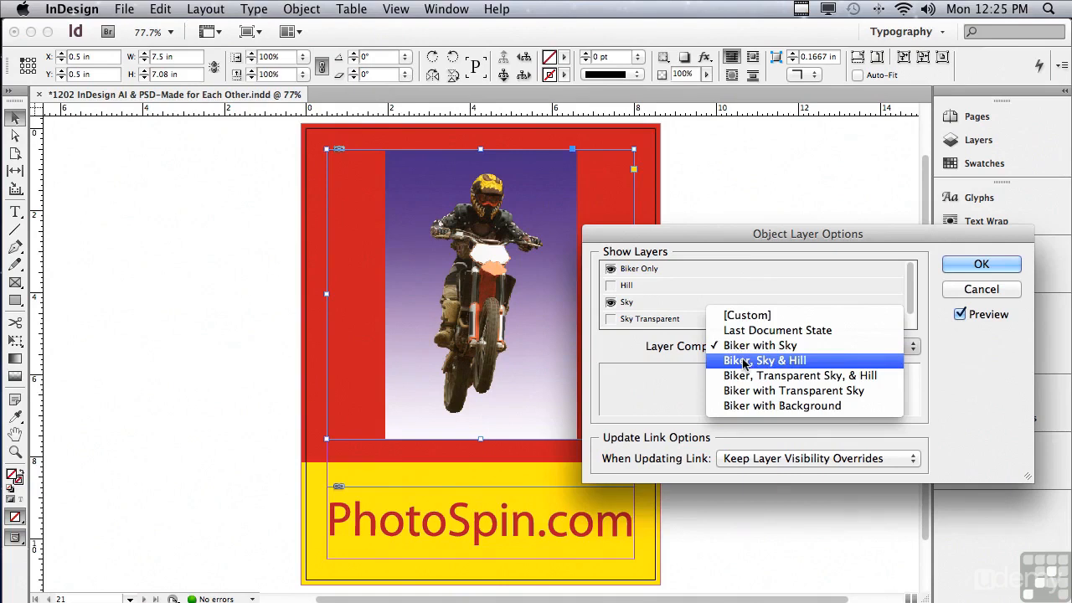
{"action": "left_click", "coordinate": [745, 362]}
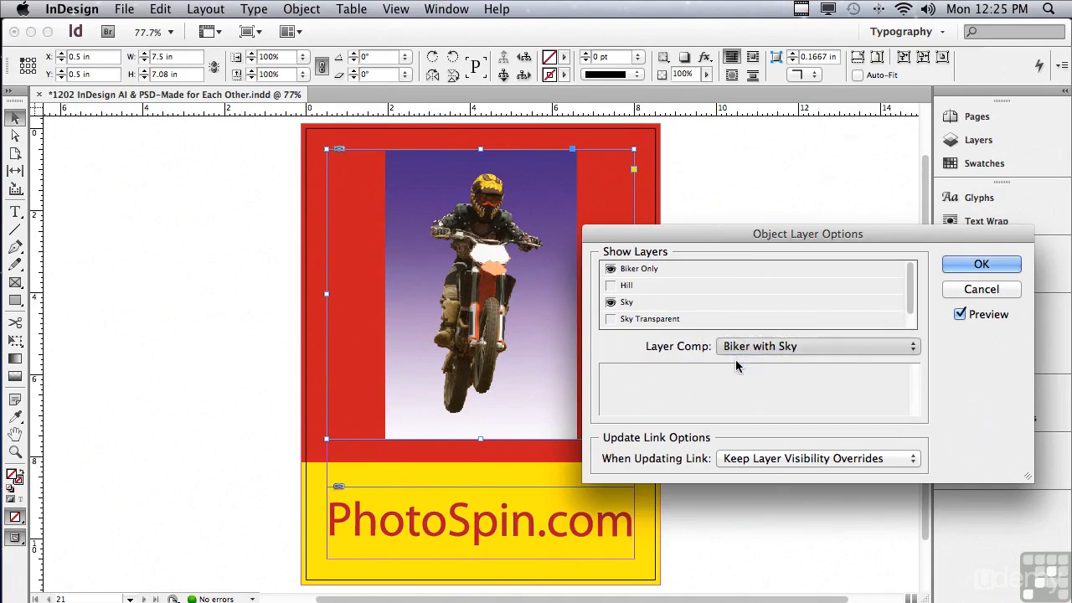
{"action": "left_click", "coordinate": [736, 346]}
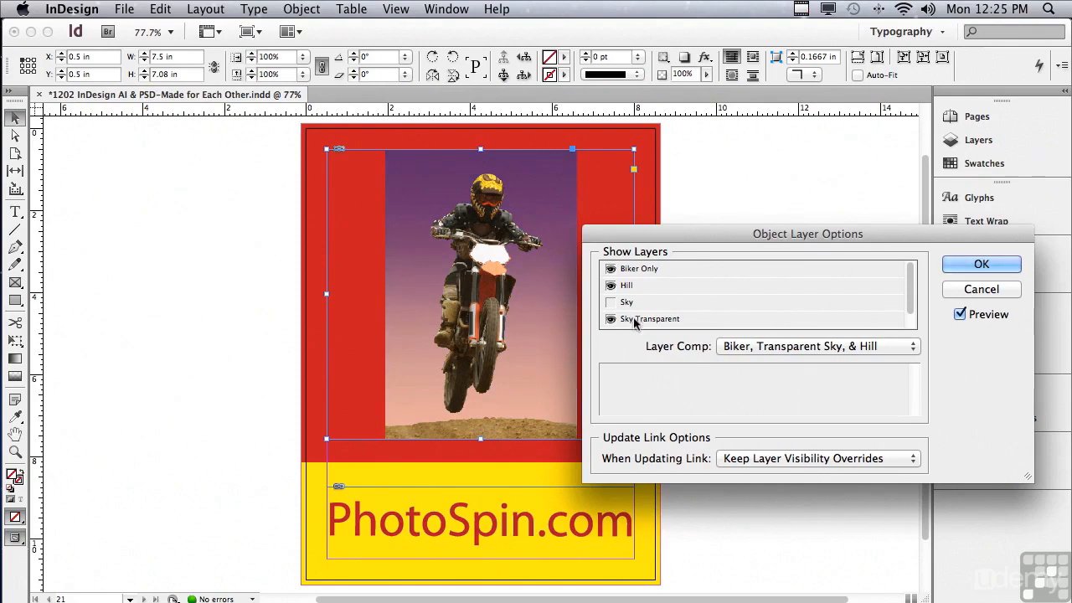
{"action": "left_click", "coordinate": [728, 347]}
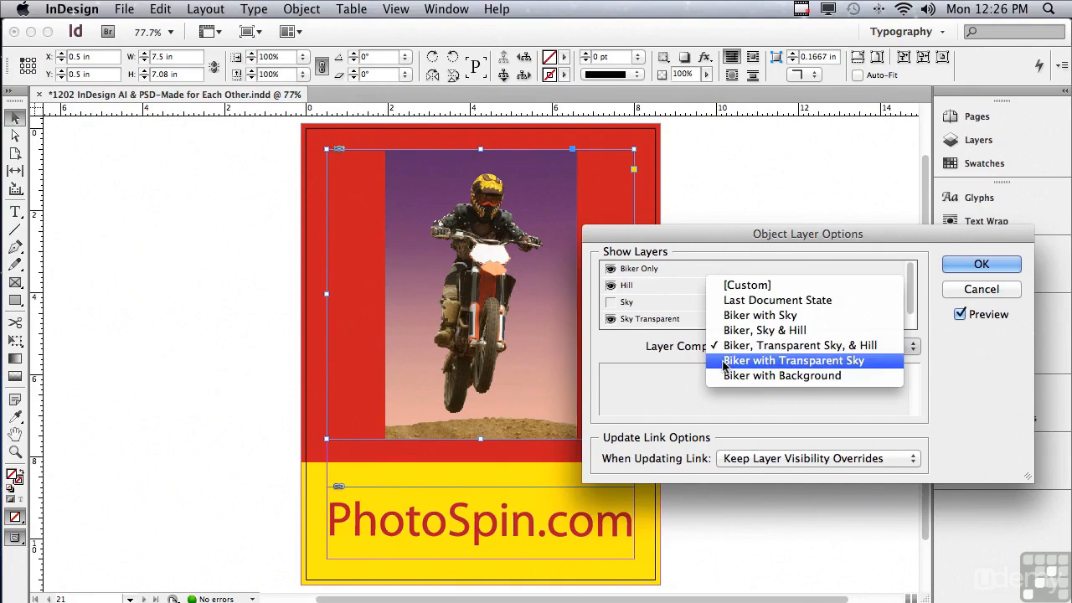
{"action": "left_click", "coordinate": [724, 364]}
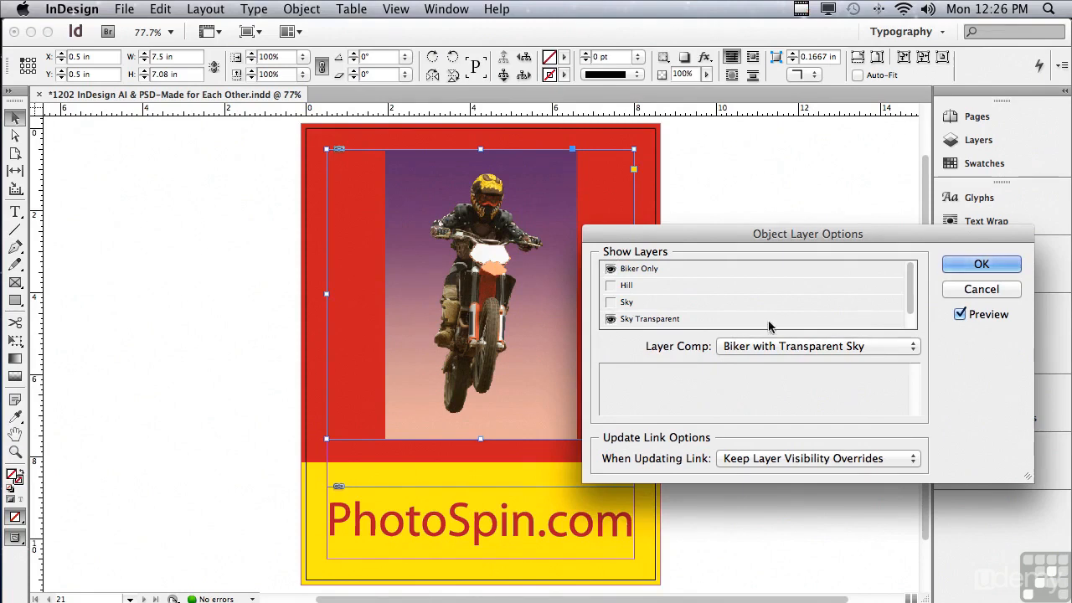
{"action": "left_click", "coordinate": [972, 289]}
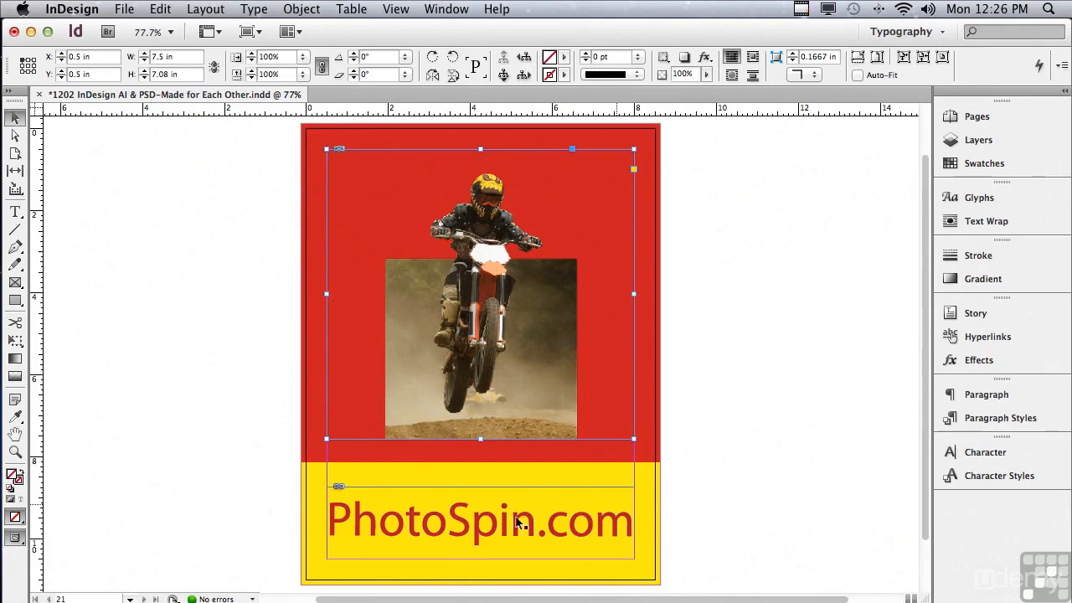
- In the PhotoSpin.com logo's Object Layer Options, hide the Logo layer and show the Logo Transparent and Background layers
{"action": "left_click", "coordinate": [337, 537]}
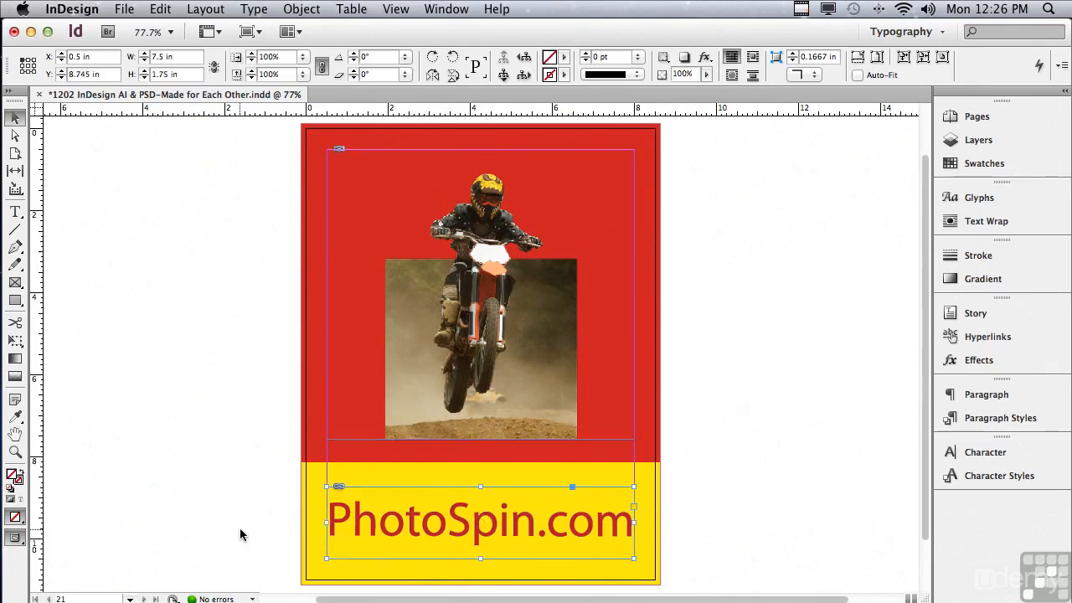
{"action": "left_click", "coordinate": [297, 8]}
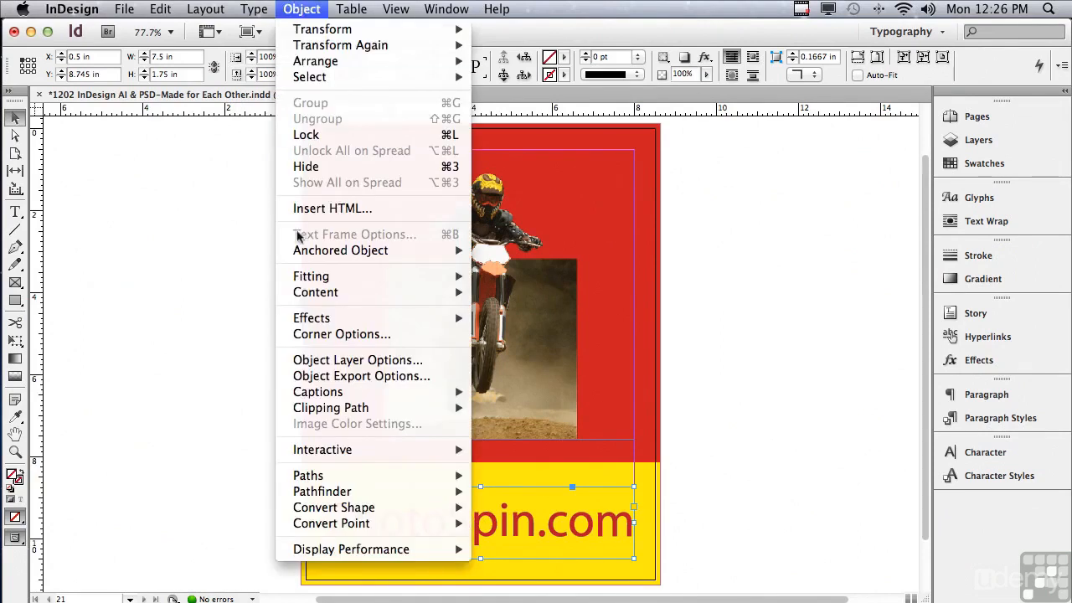
{"action": "left_click", "coordinate": [303, 362]}
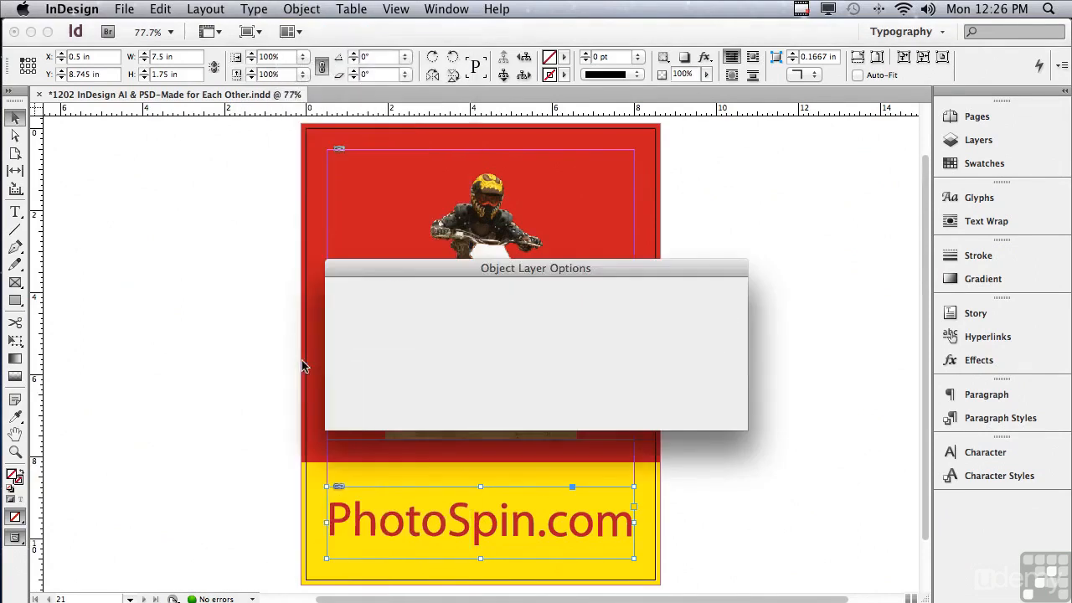
{"action": "left_click_drag", "start_coordinate": [411, 282], "coordinate": [732, 306]}
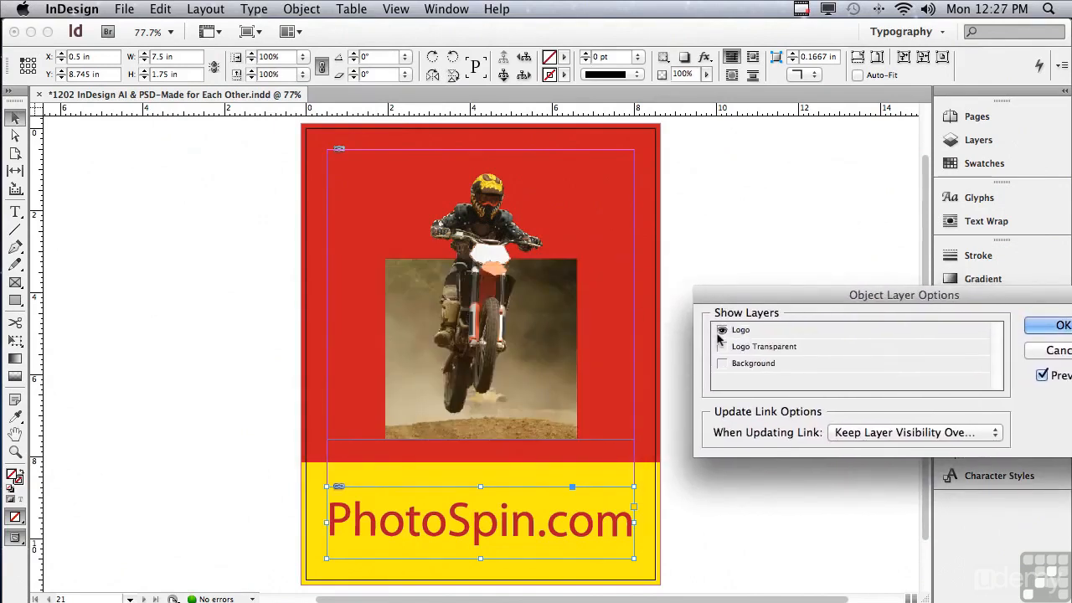
{"action": "left_click", "coordinate": [722, 331]}
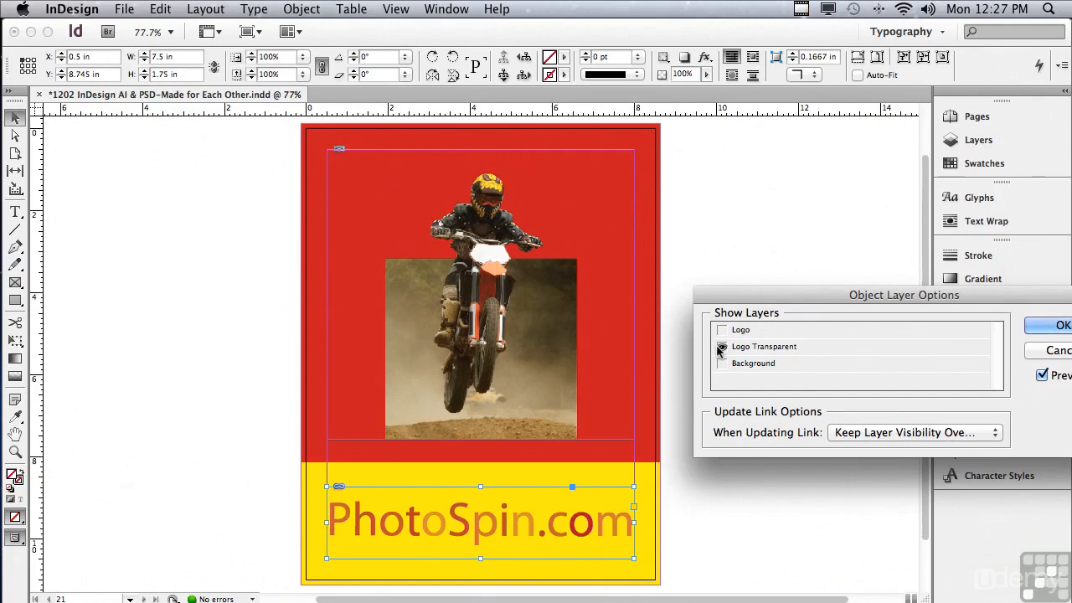
{"action": "left_click", "coordinate": [722, 364]}
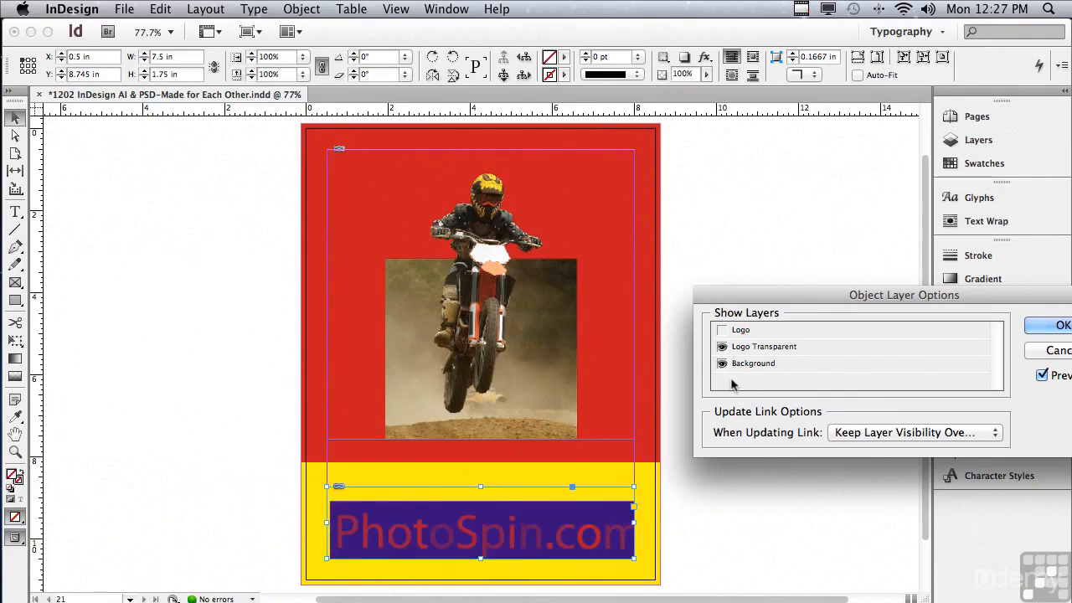
- Hide the logo's Logo Transparent layer and show its Logo layer over the Background layer
{"action": "left_click", "coordinate": [721, 347]}
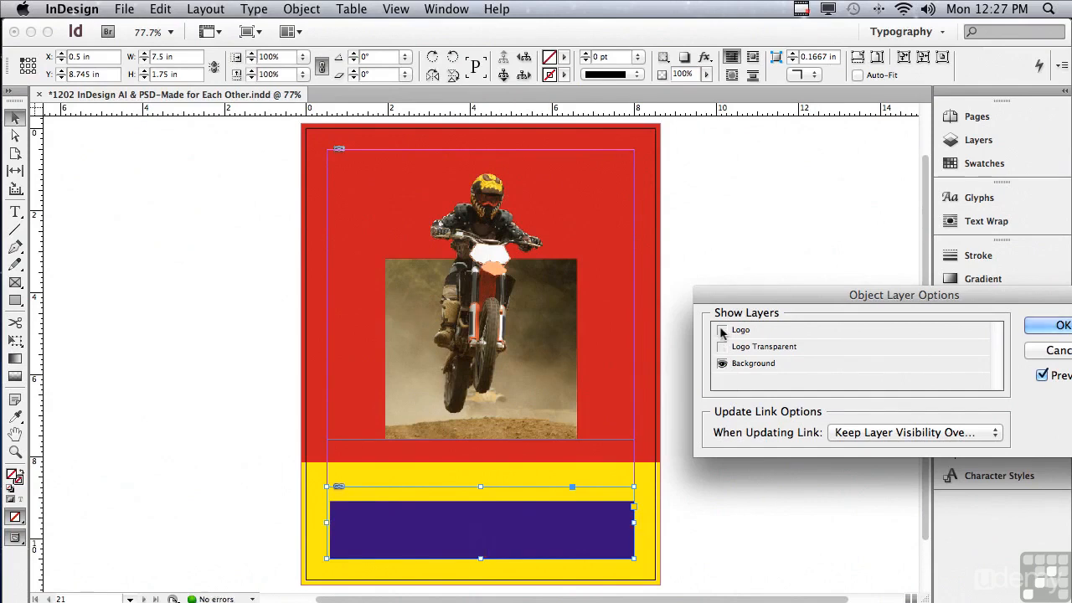
{"action": "left_click", "coordinate": [722, 331]}
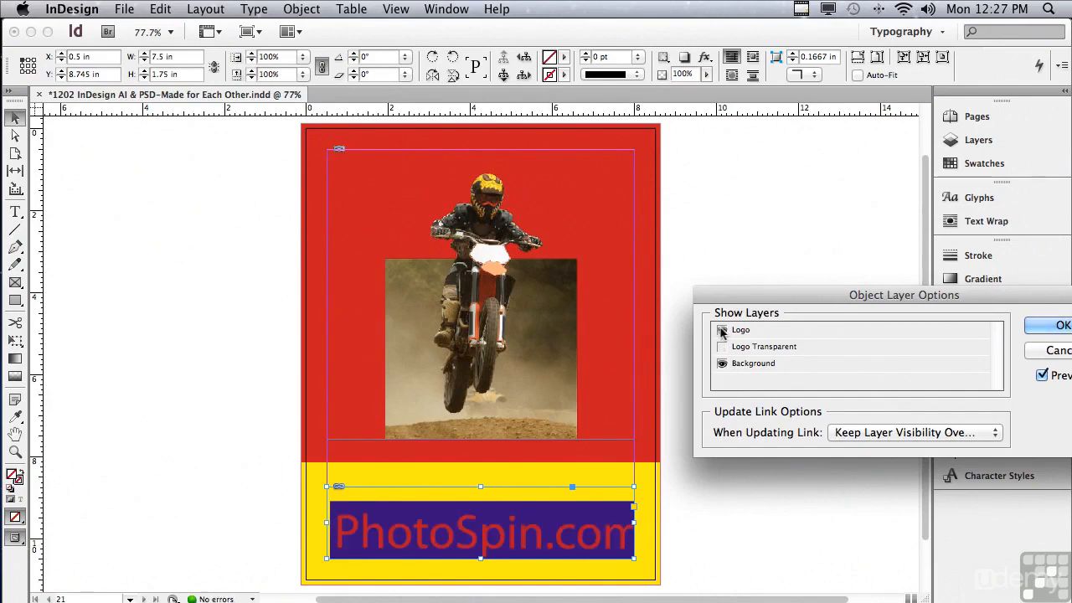
{"action": "left_click_drag", "start_coordinate": [737, 295], "coordinate": [594, 293]}
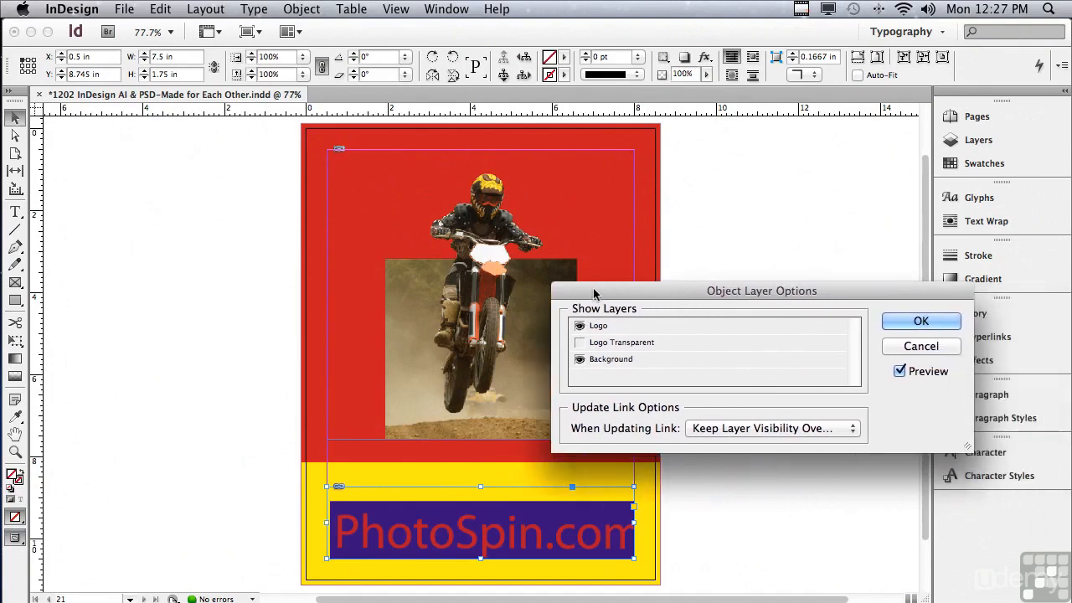